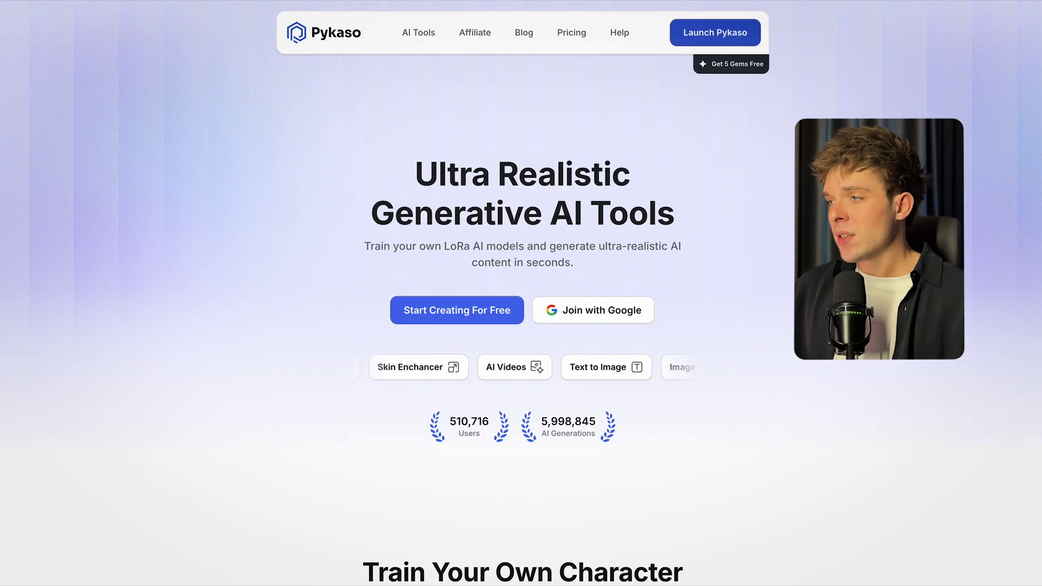
# Step: Scroll the Pykaso homepage past Image-to-image and AI Image Editor down to AI Video Generator
pyautogui.scroll(-15, 984, 226)
pyautogui.scroll(-20, 983, 227)
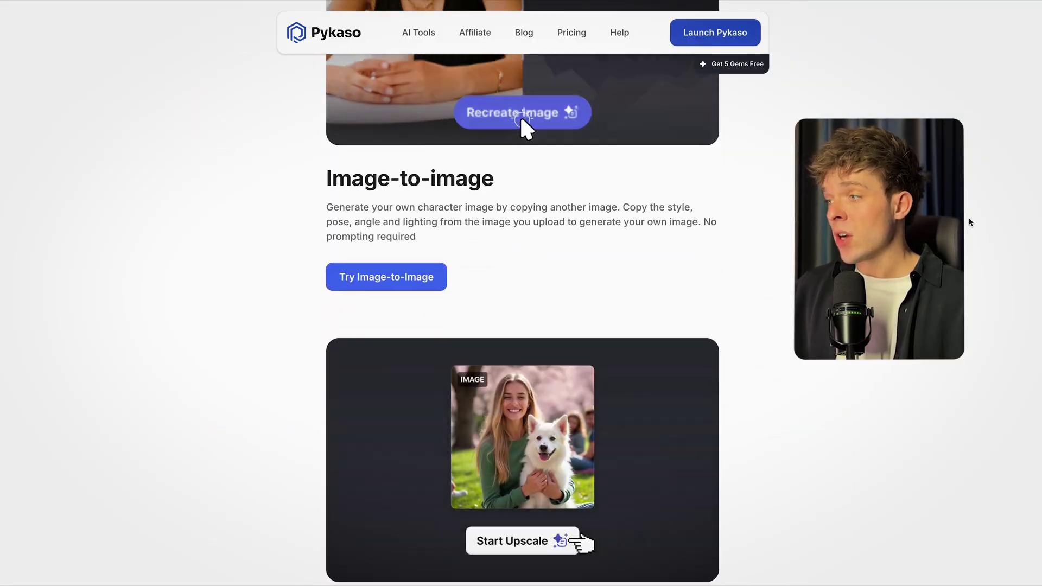
pyautogui.scroll(-9, 983, 227)
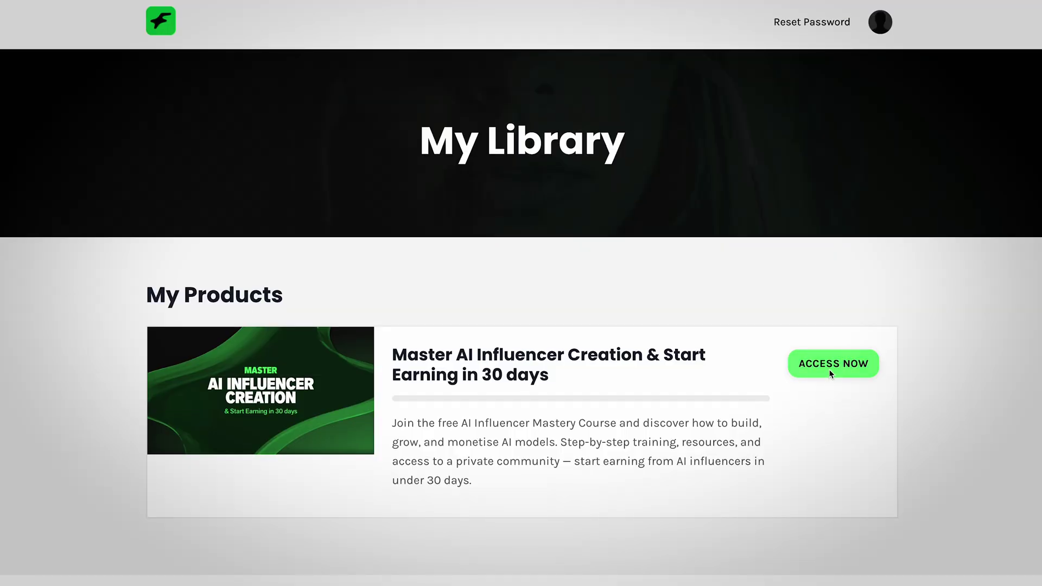
# Step: Open the AI Influencer Creation course from My Library and scroll through its Creating your model lessons
pyautogui.click(828, 369)
pyautogui.scroll(-8, 868, 332)
pyautogui.scroll(-4, 859, 337)
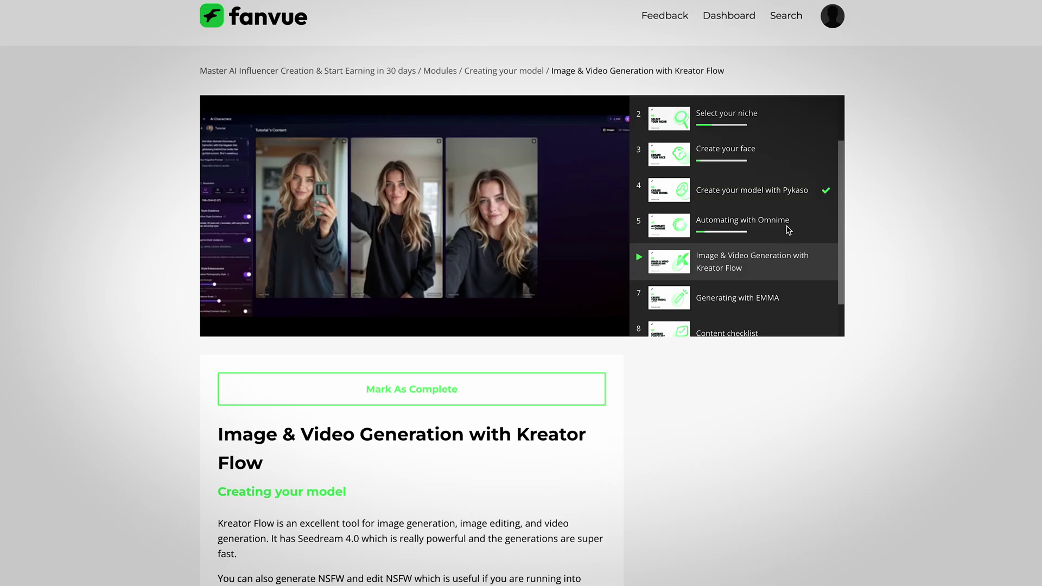
pyautogui.scroll(-2, 788, 228)
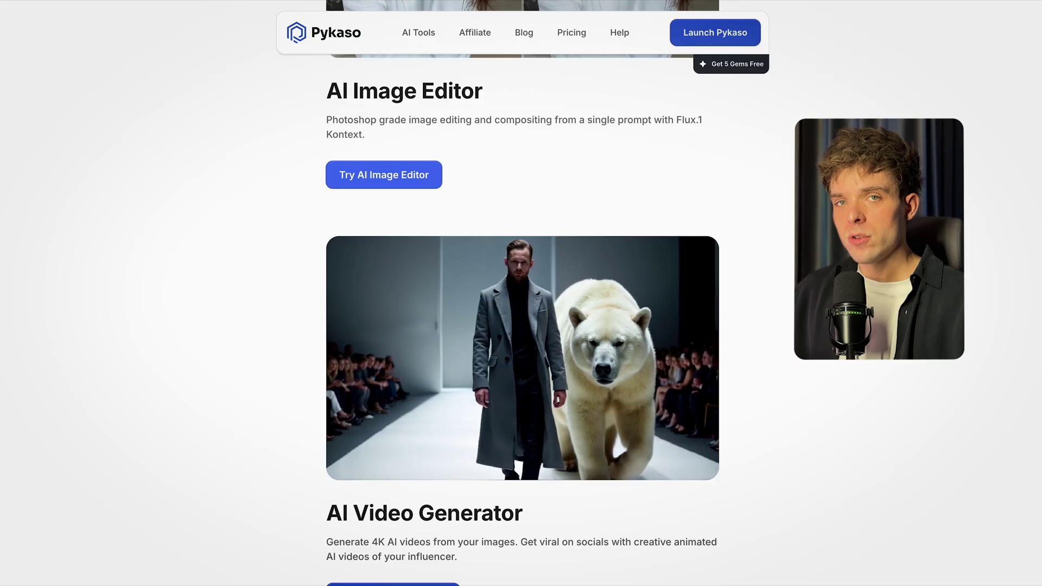
pyautogui.scroll(15, 525, 251)
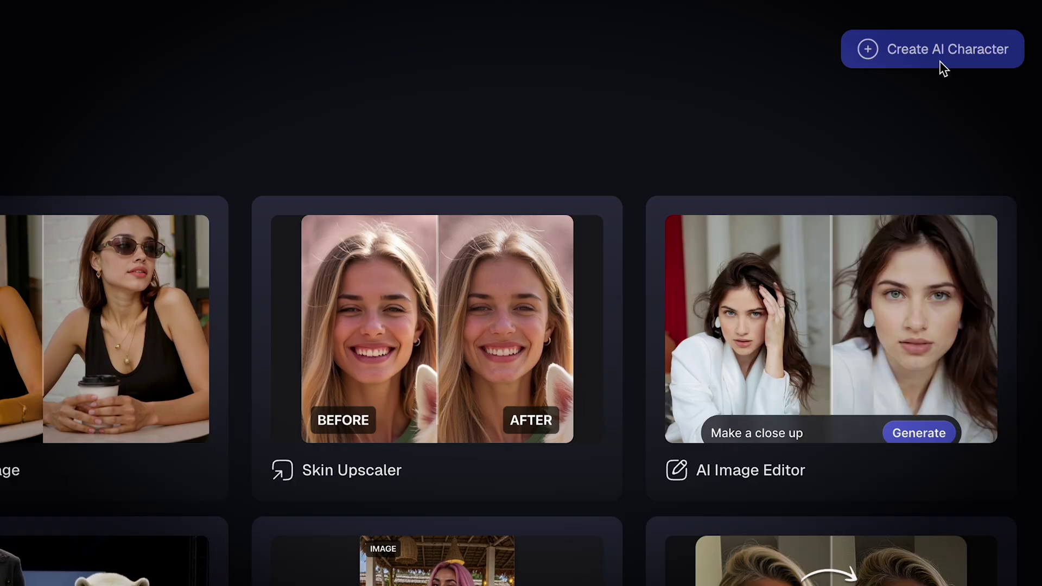
# Step: Create a new AI character named 'Tana' and go to the AI Image Generator
pyautogui.click(943, 66)
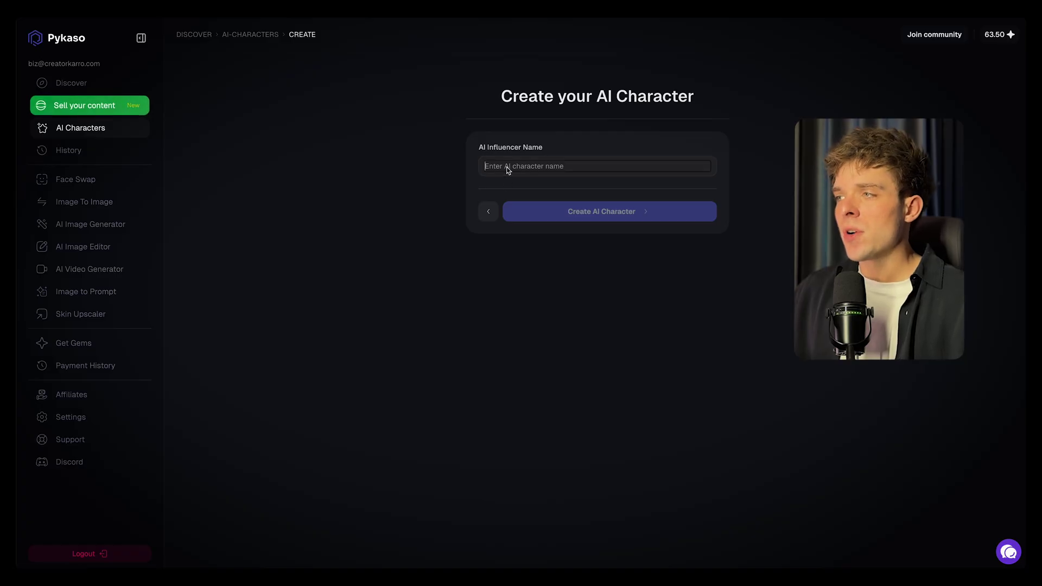
pyautogui.write('Tana')
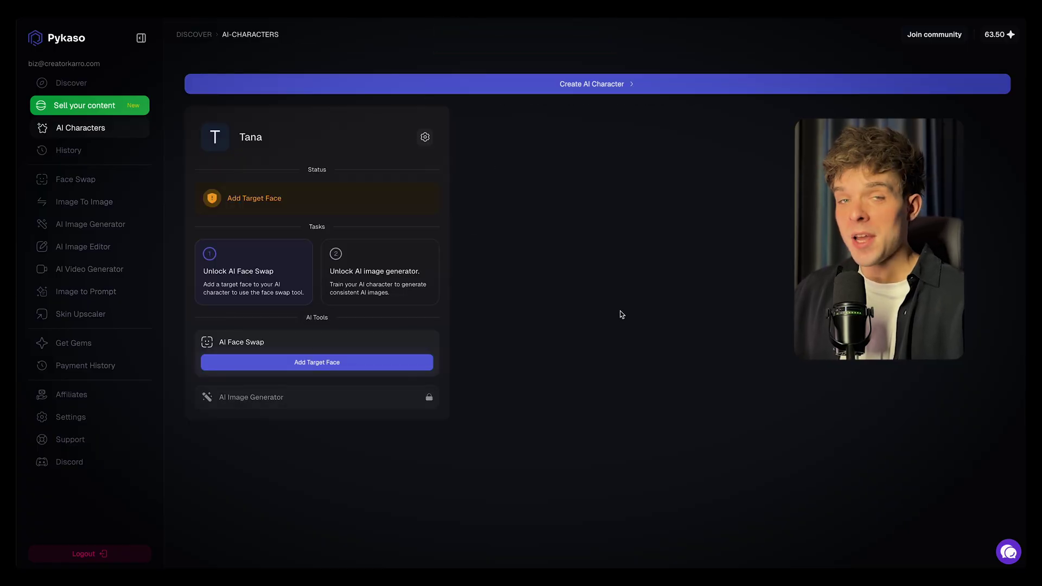
pyautogui.click(145, 204)
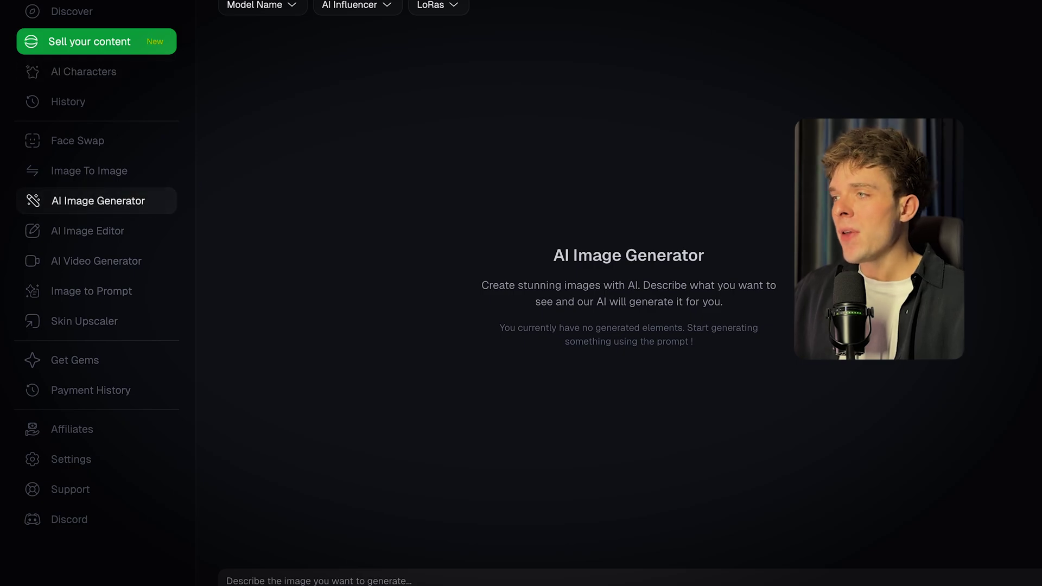
# Step: Paste the prepared Mediterranean brunette face prompt into the image description box
pyautogui.click(349, 504)
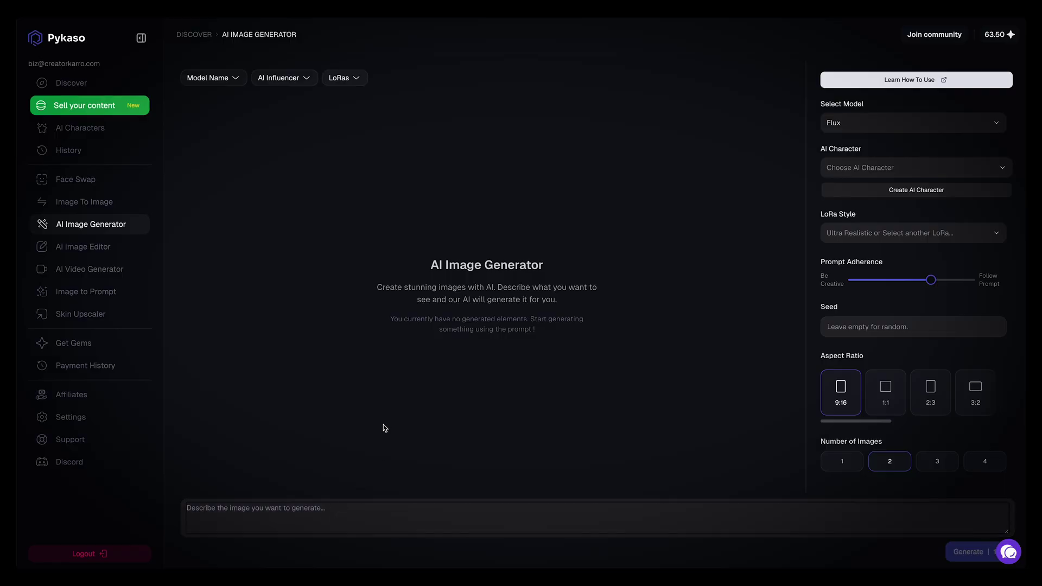
pyautogui.write('A photorealistic female face with soft Mediterranean features, warm olive skin tone with a natural dewy glow, almond-shaped hazel eyes with subtle lashes, gently arched natural eyebrows, a straight delicate nose, and full softly defined lips. Medium-length chestnut brown hair with natural volume, slightly tousled, parted loosely and framing the face. Minimal makeup aesthetic: clean skin, soft peach blush, nude lips, understated eye makeup. Relaxed confident expression, slightly tilted head, intimate selfie-style framing, natural window light, shallow depth of field, ultra-realistic skin texture, beauty photography, high resolution.')
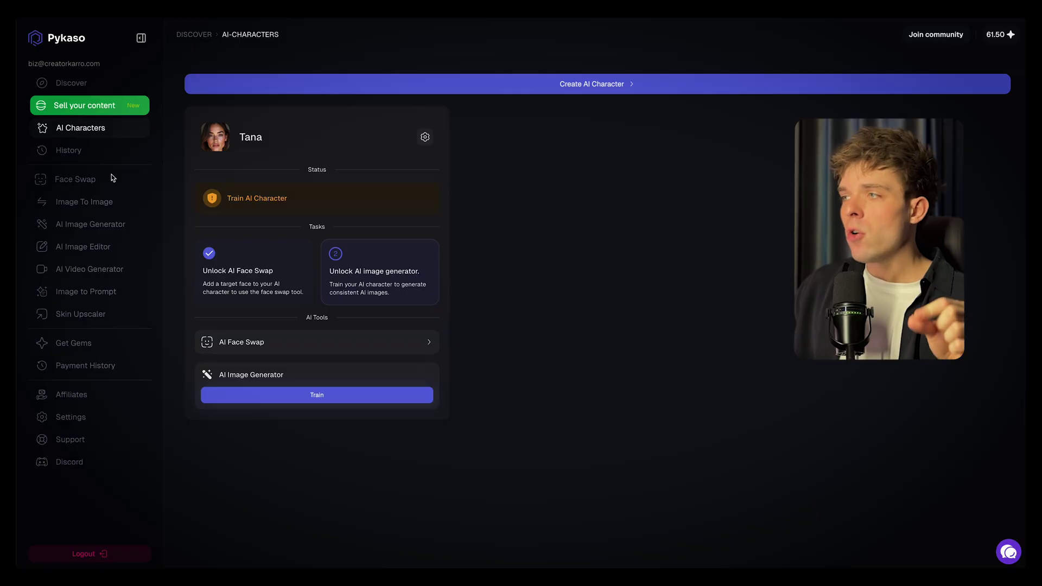
pyautogui.click(254, 343)
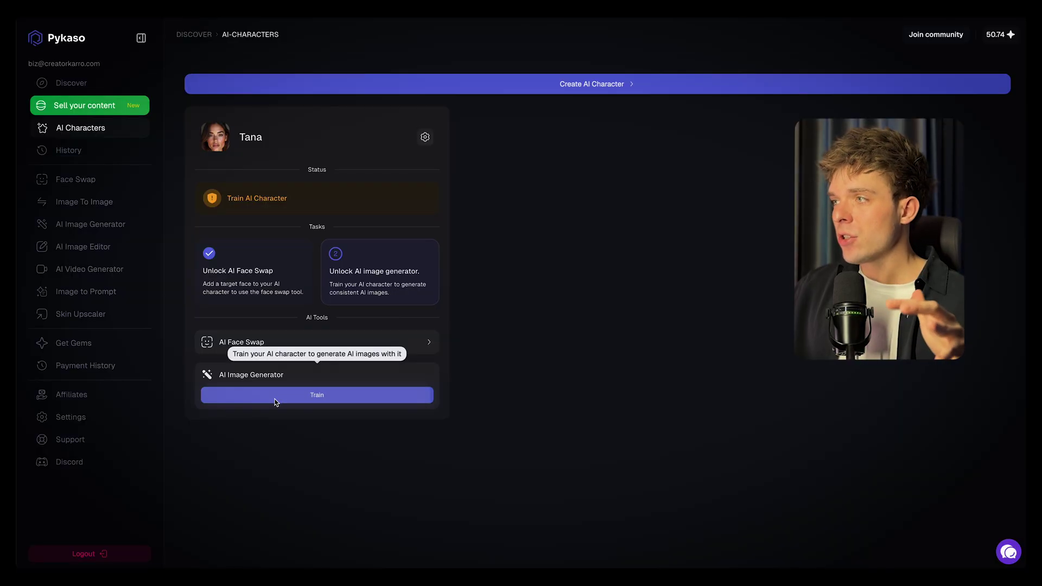
# Step: Start training Tana as an image model from the AI Image Generator
pyautogui.click(276, 395)
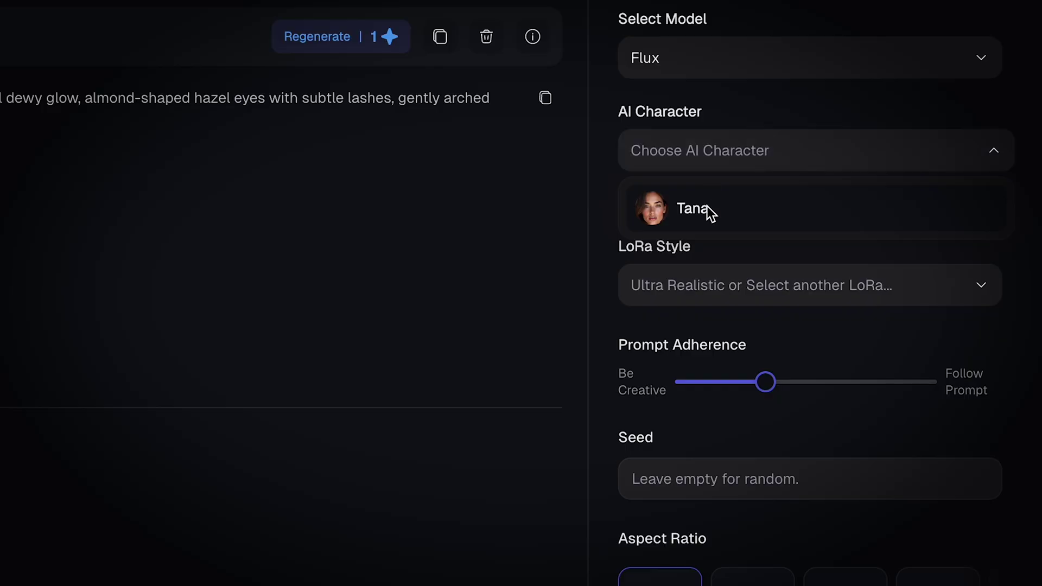
# Step: Select Tana as the AI character, set the 9:16 aspect ratio, and begin the desert prompt
pyautogui.click(708, 207)
pyautogui.click(717, 351)
pyautogui.click(385, 413)
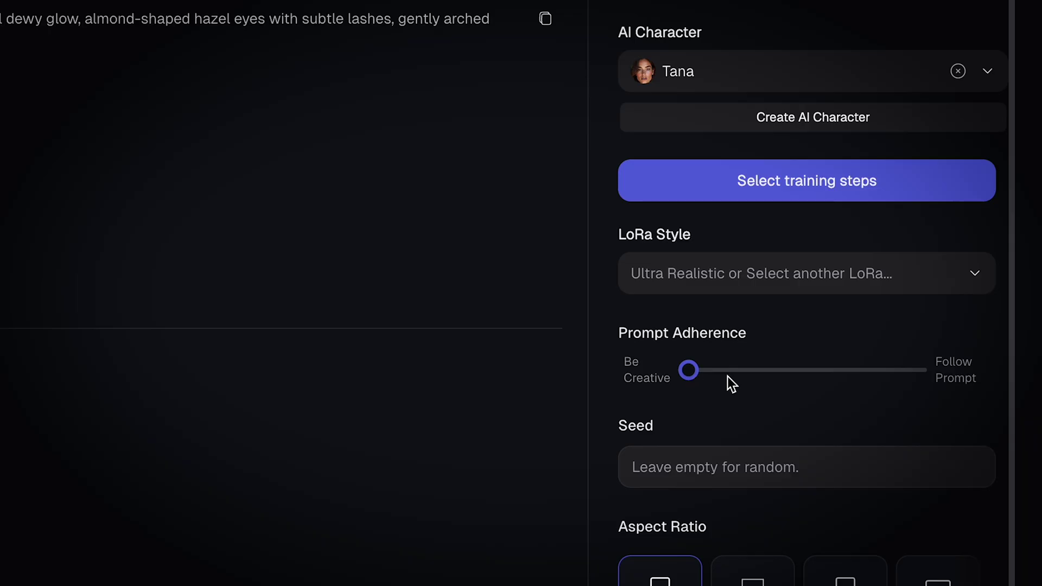
pyautogui.scroll(-4, 802, 380)
pyautogui.hscroll(3, 836, 388)
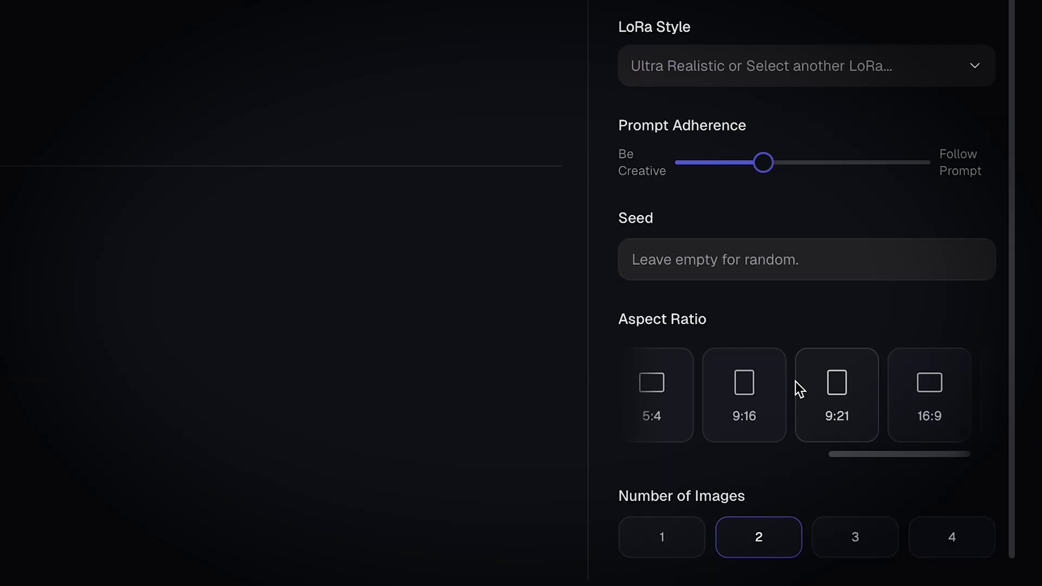
pyautogui.click(743, 380)
pyautogui.hscroll(-3, 700, 399)
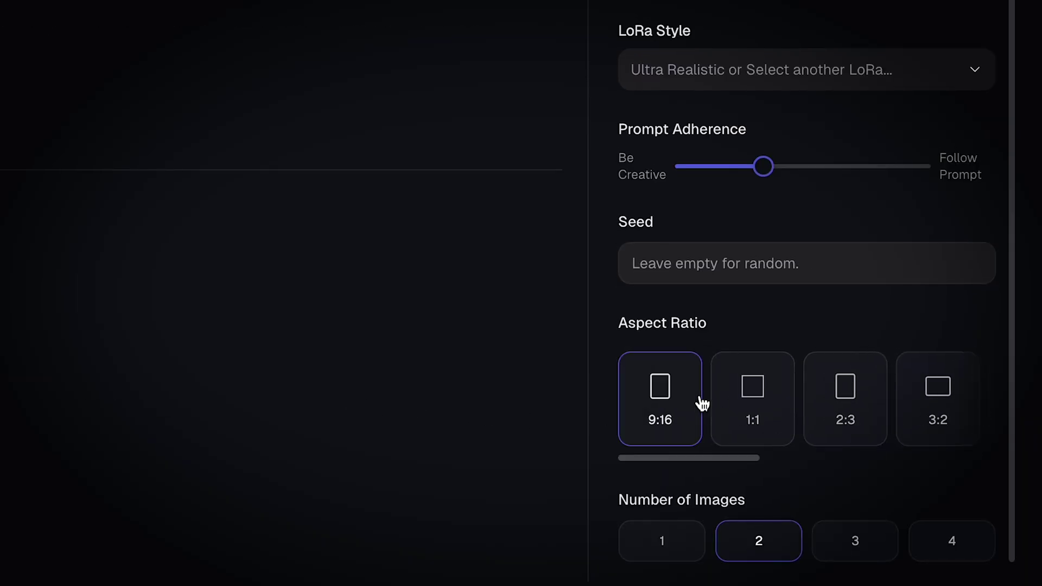
pyautogui.scroll(4, 368, 347)
pyautogui.click(309, 504)
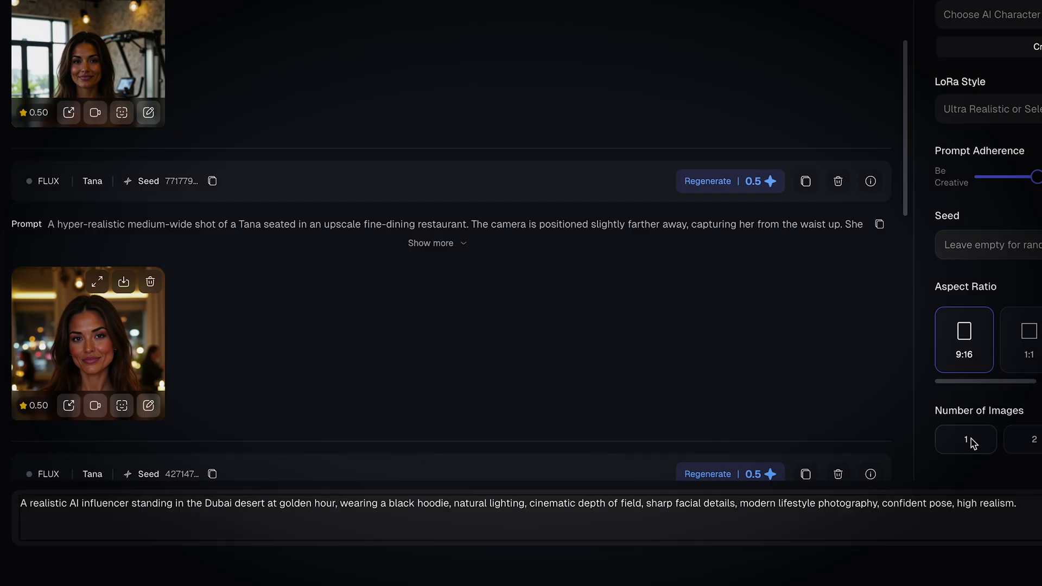
# Step: Generate the Dubai desert images, then browse Tana's earlier street, gym and restaurant images
pyautogui.press('Return')
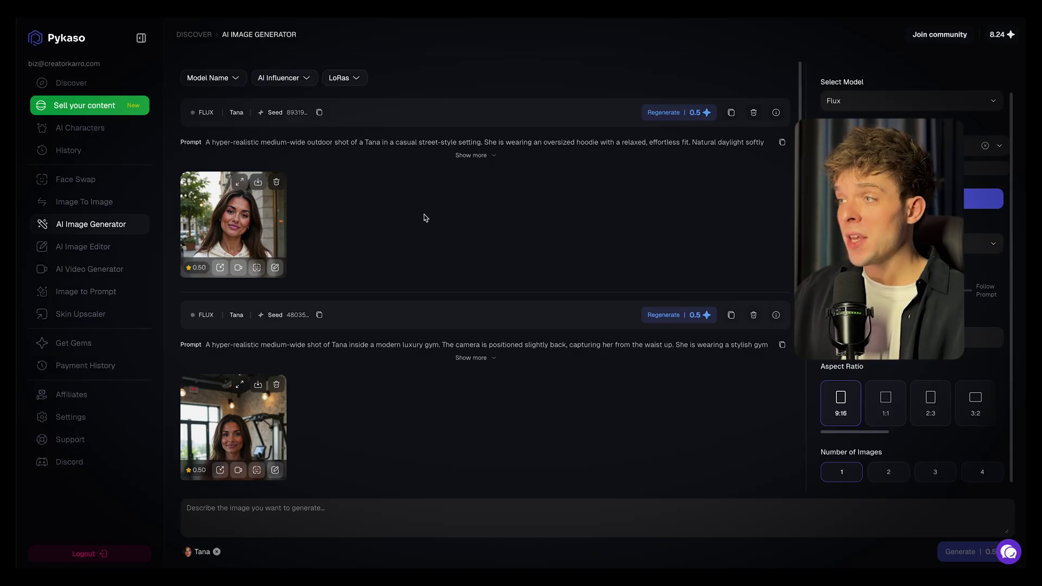
pyautogui.scroll(-10, 421, 216)
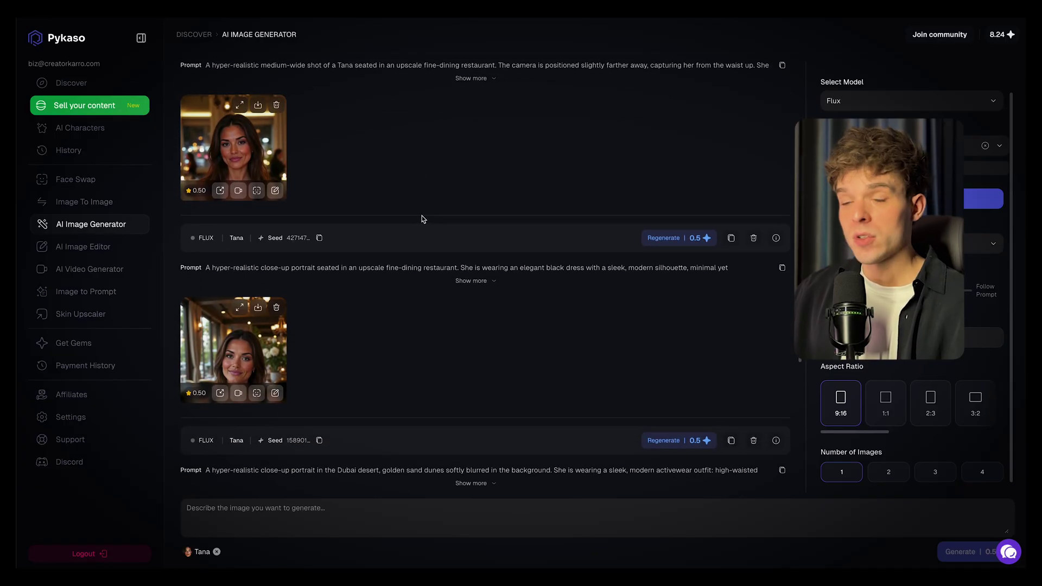
pyautogui.scroll(-2, 422, 216)
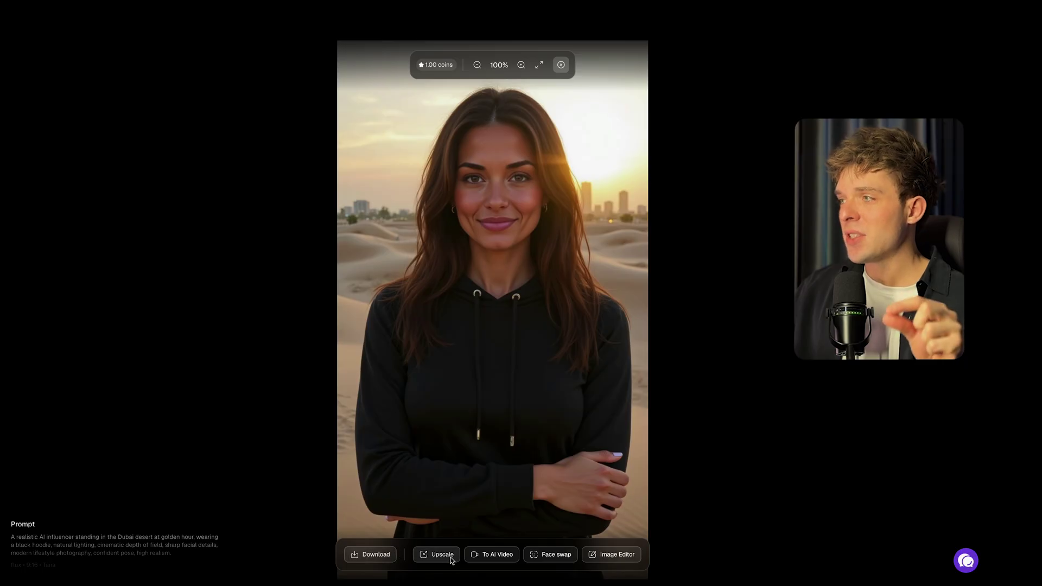
# Step: Upscale the portrait at strength 0.50 and generate the 1080p, 5-second 9:16 desert walking video
pyautogui.click(442, 554)
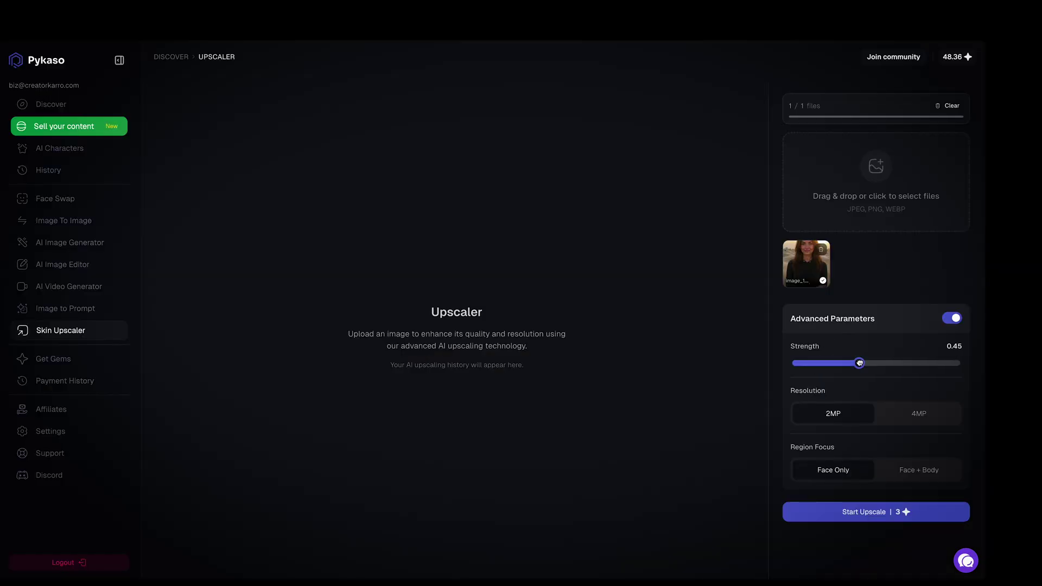
pyautogui.moveTo(859, 363); pyautogui.dragTo(867, 363)
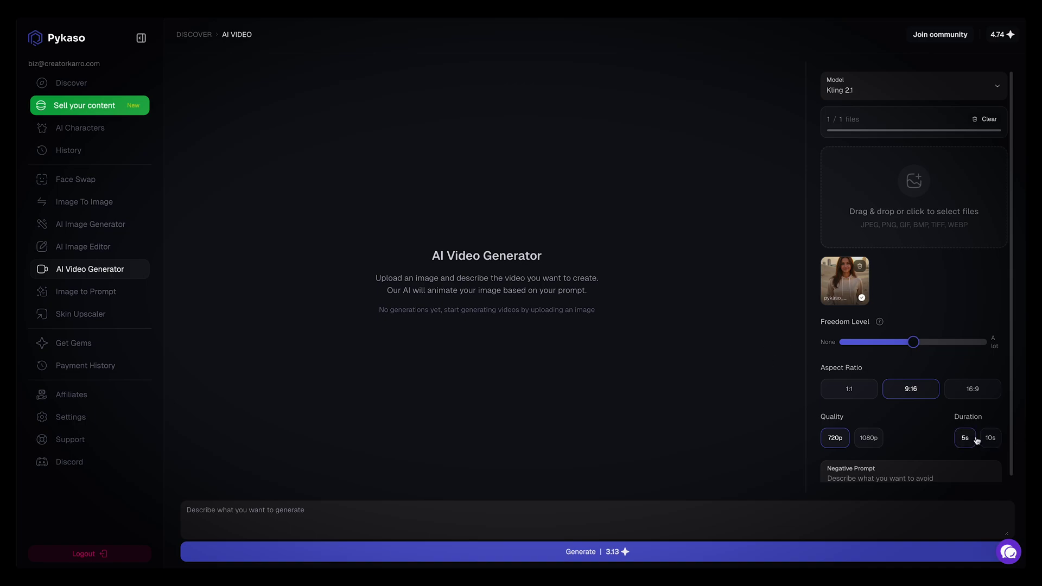
pyautogui.scroll(-1, 929, 134)
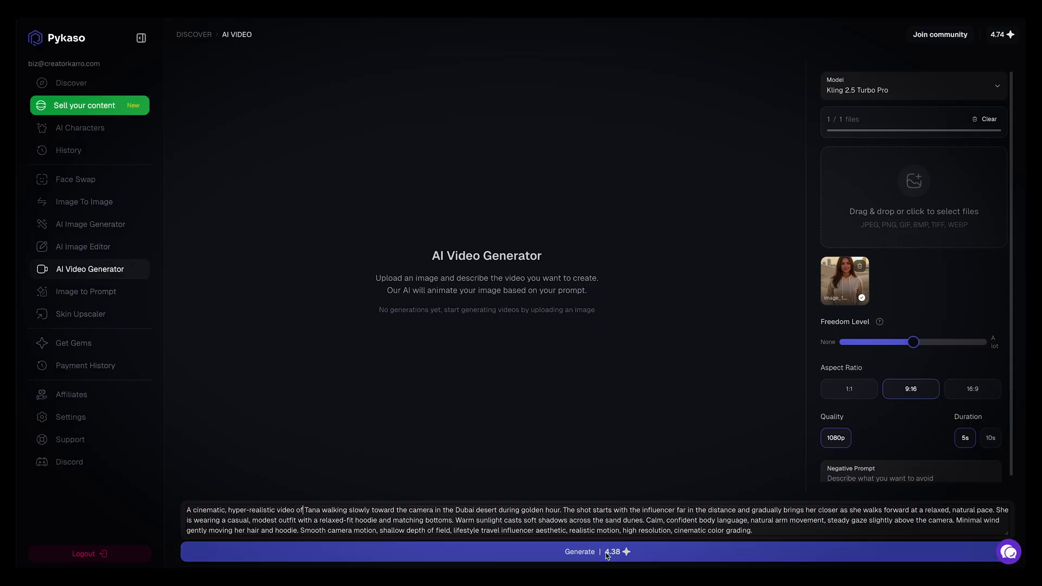
pyautogui.click(600, 552)
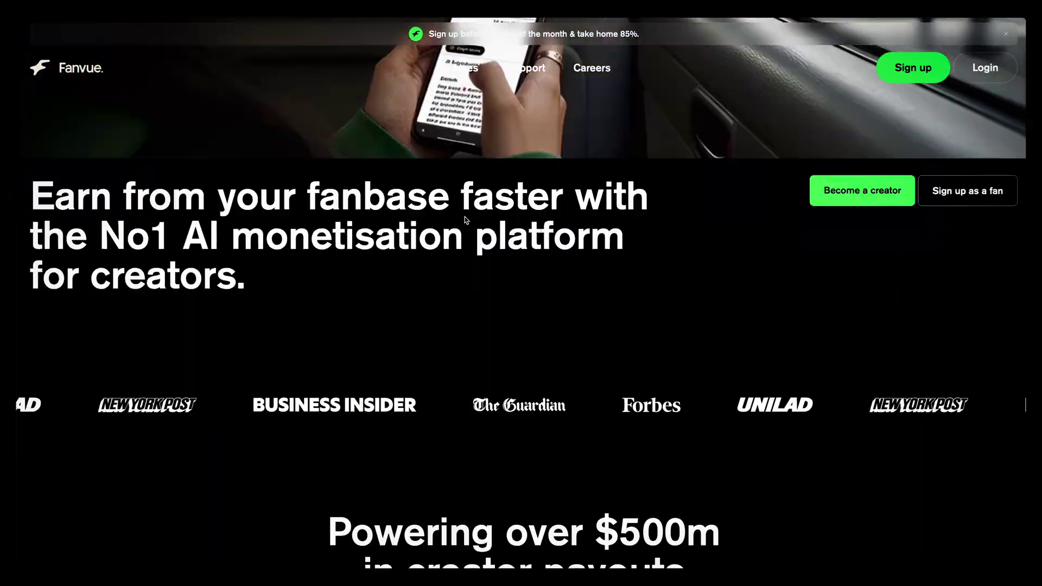
pyautogui.scroll(-5, 461, 217)
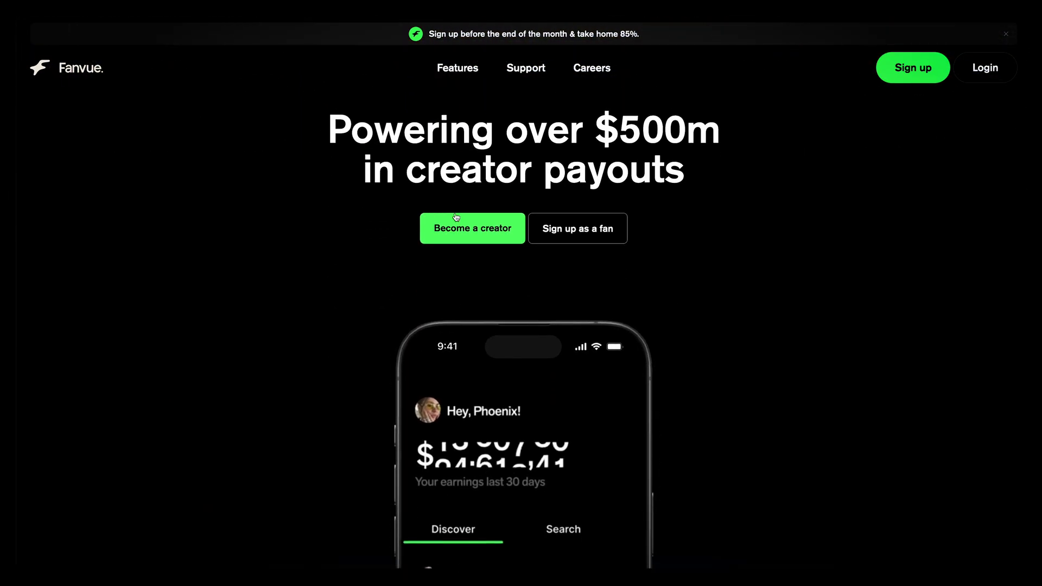
pyautogui.scroll(-5, 354, 221)
pyautogui.scroll(-10, 355, 220)
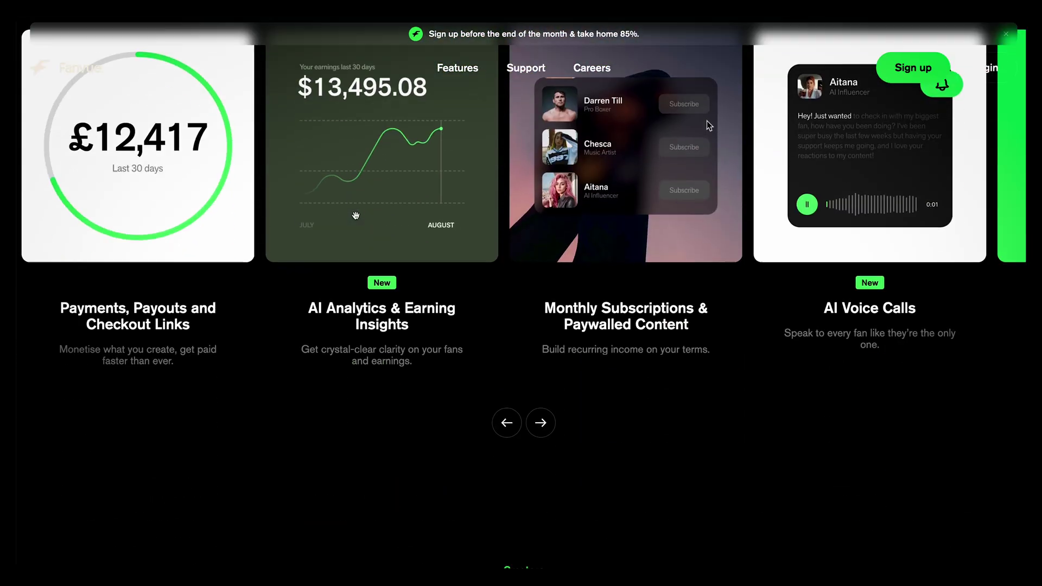
pyautogui.scroll(-2, 357, 218)
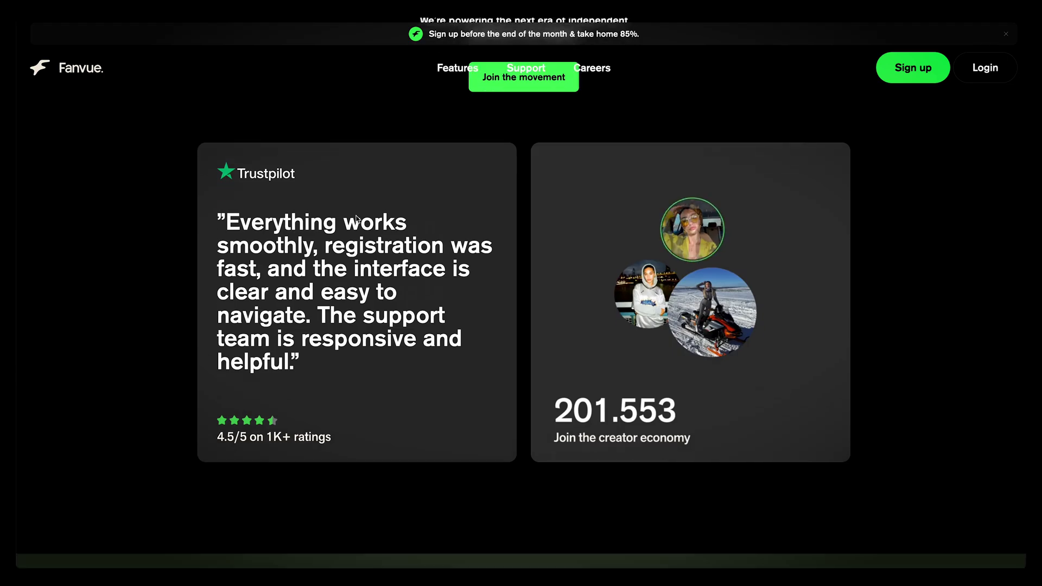
pyautogui.scroll(-8, 357, 218)
pyautogui.scroll(-2, 357, 218)
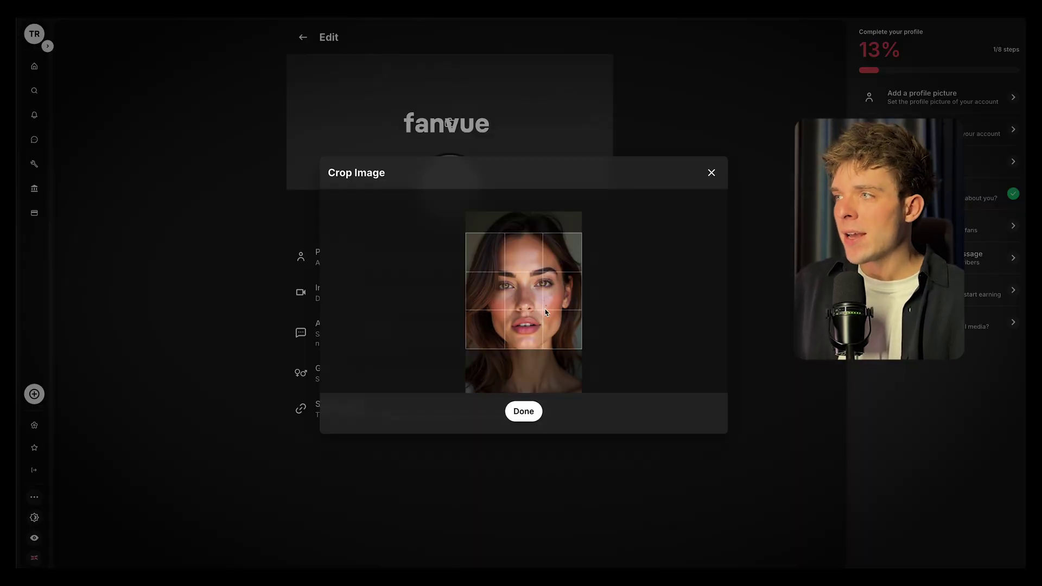
# Step: Confirm the crop of the influencer's face portrait as the profile picture
pyautogui.click(525, 411)
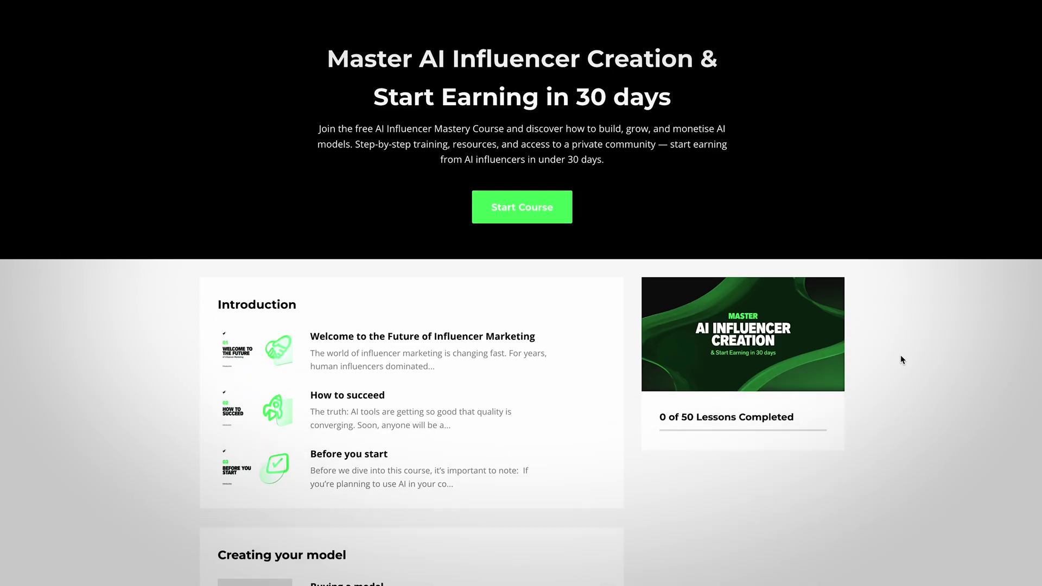
# Step: Scroll the course lessons and skip the Select your niche video to the persona worksheet near 1:18
pyautogui.scroll(-10, 900, 356)
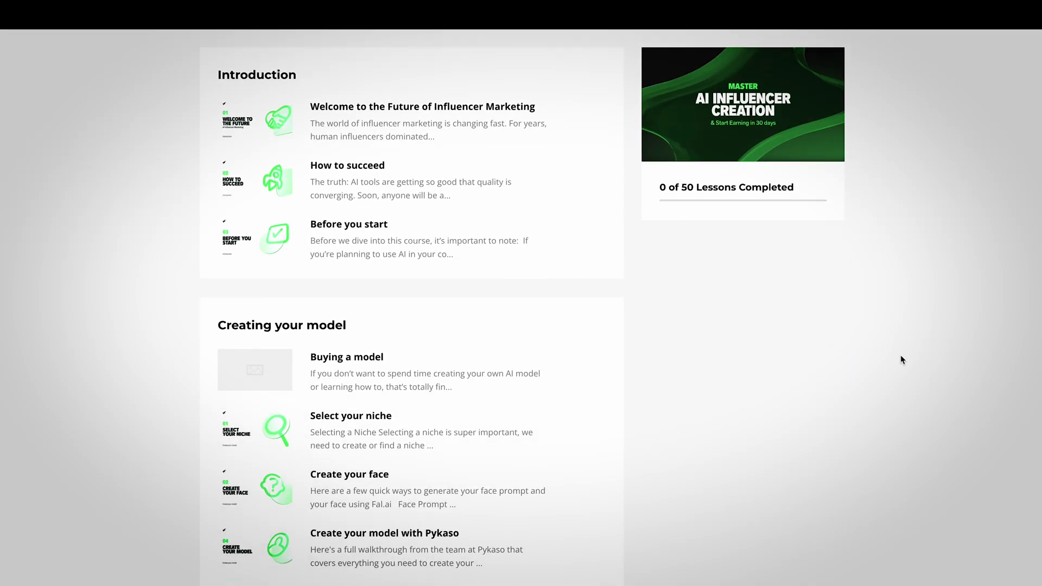
pyautogui.scroll(-8, 858, 356)
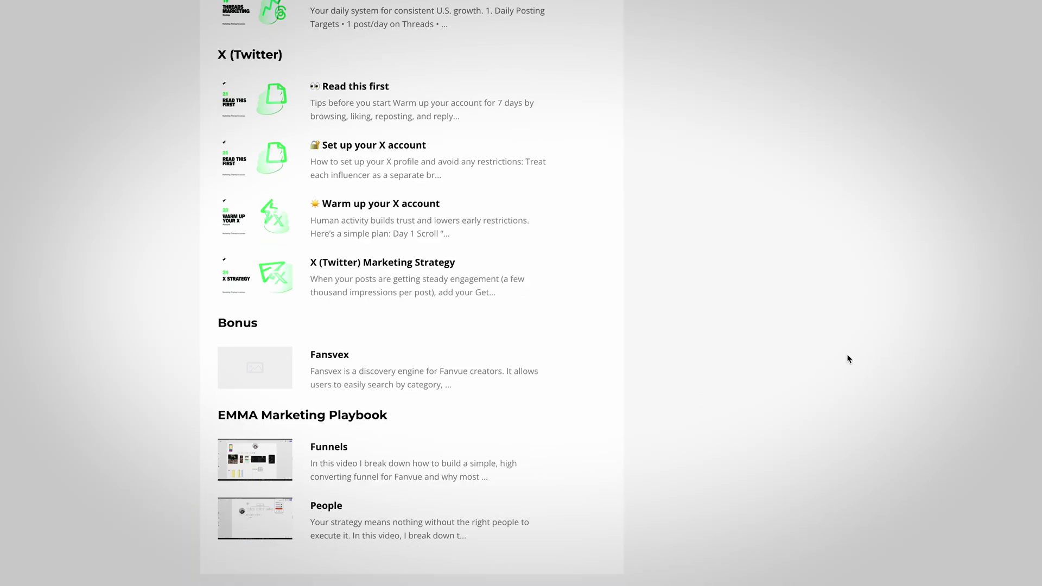
pyautogui.scroll(-12, 847, 358)
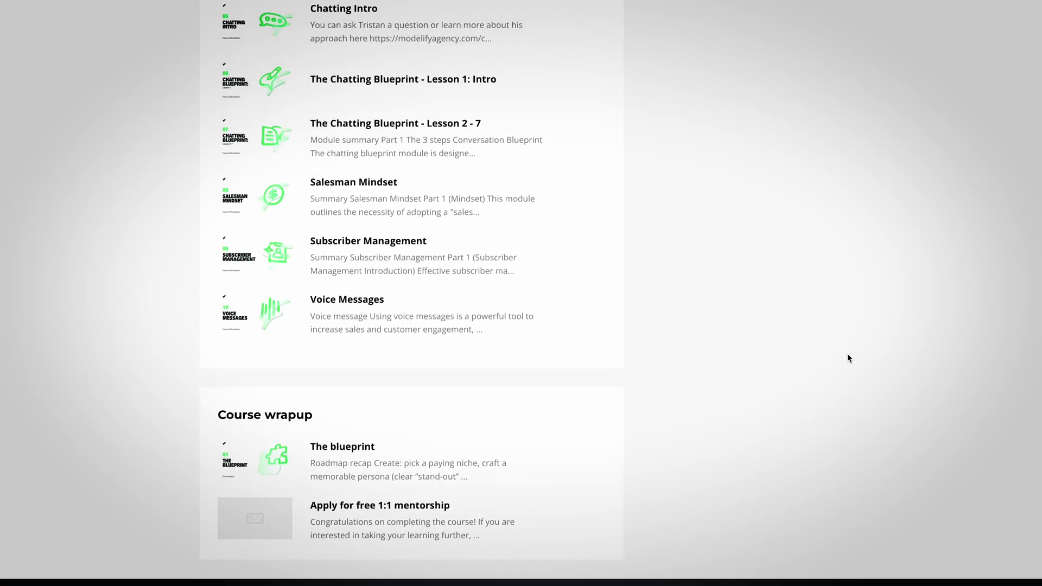
pyautogui.scroll(15, 848, 358)
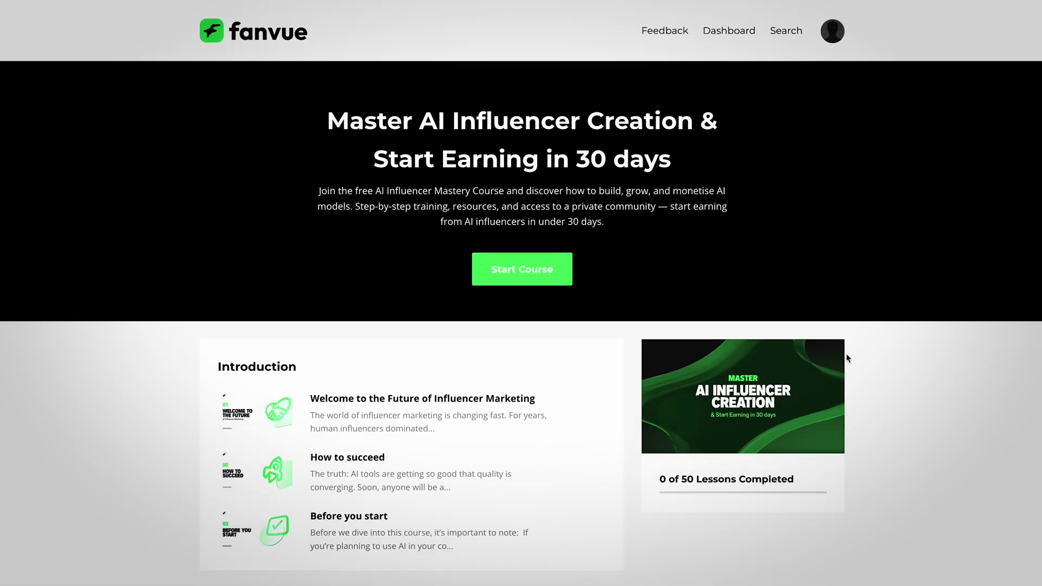
pyautogui.scroll(-1, 845, 353)
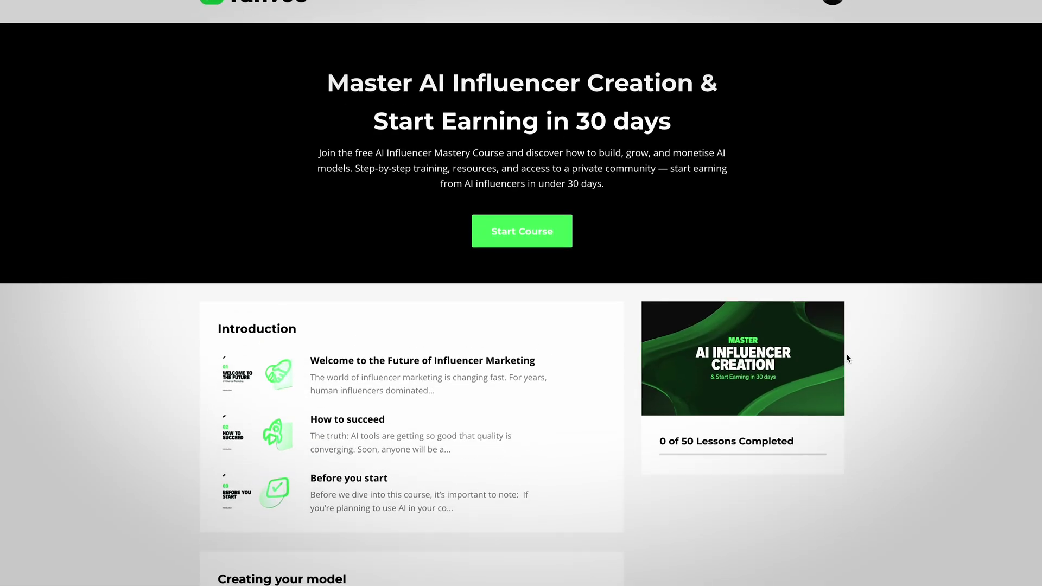
pyautogui.scroll(1, 845, 353)
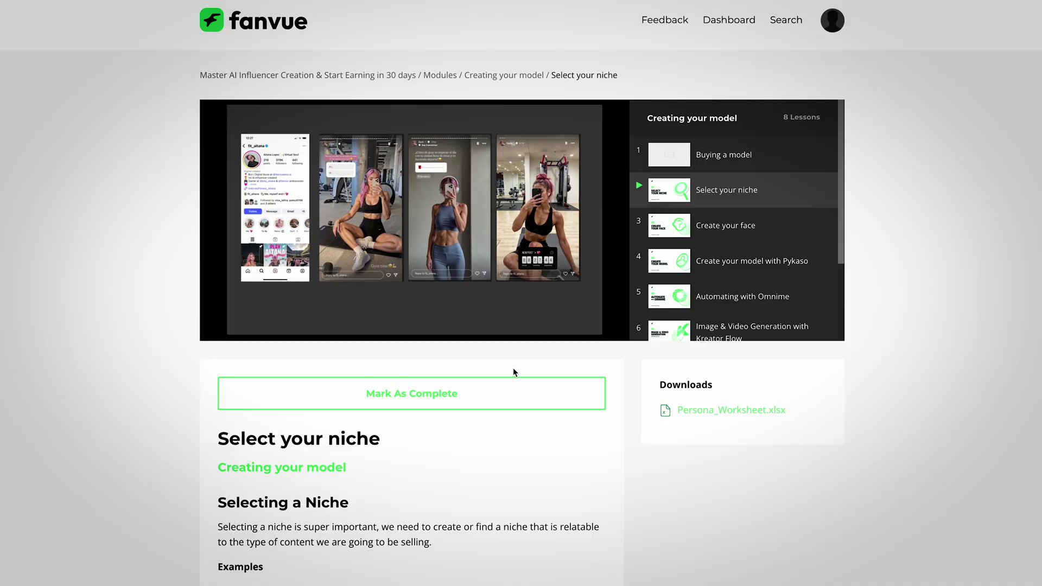
pyautogui.click(451, 331)
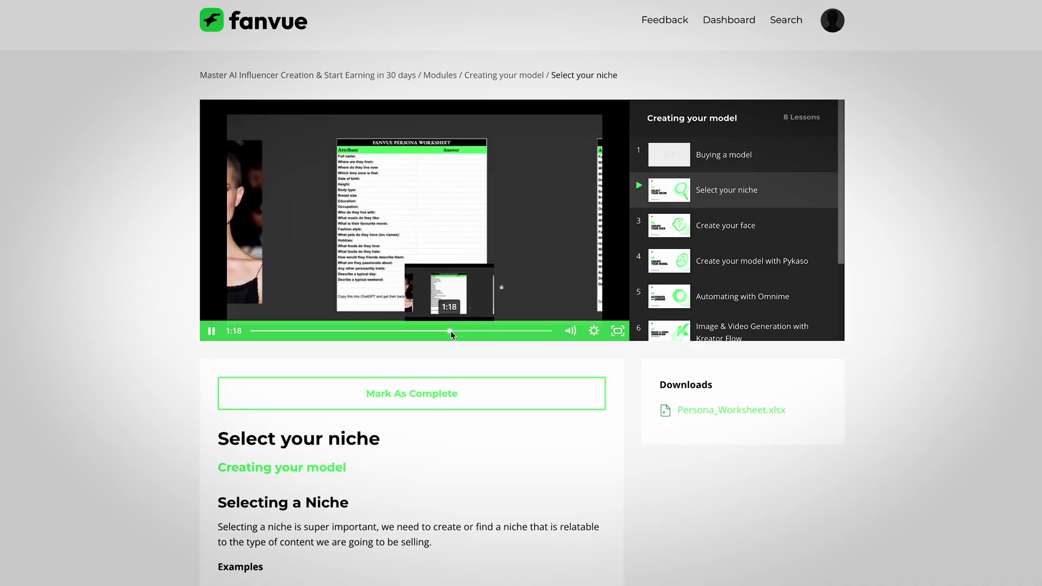
# Step: Skip the niche lesson video ahead to about 1:38, the backstory section
pyautogui.click(500, 331)
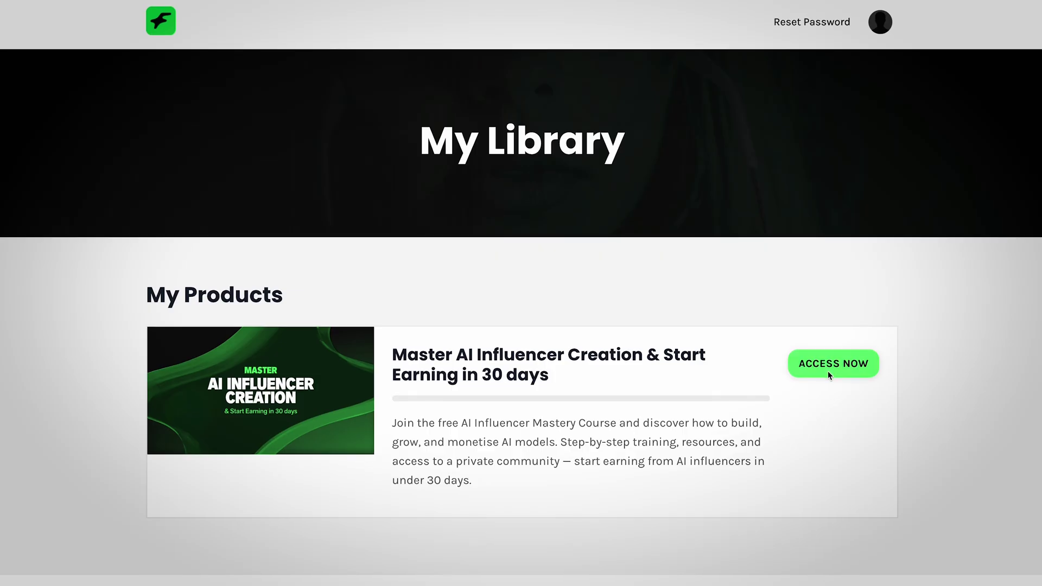
# Step: Open the Master AI Influencer Creation course and browse its Creating your model and Marketing lessons
pyautogui.click(829, 369)
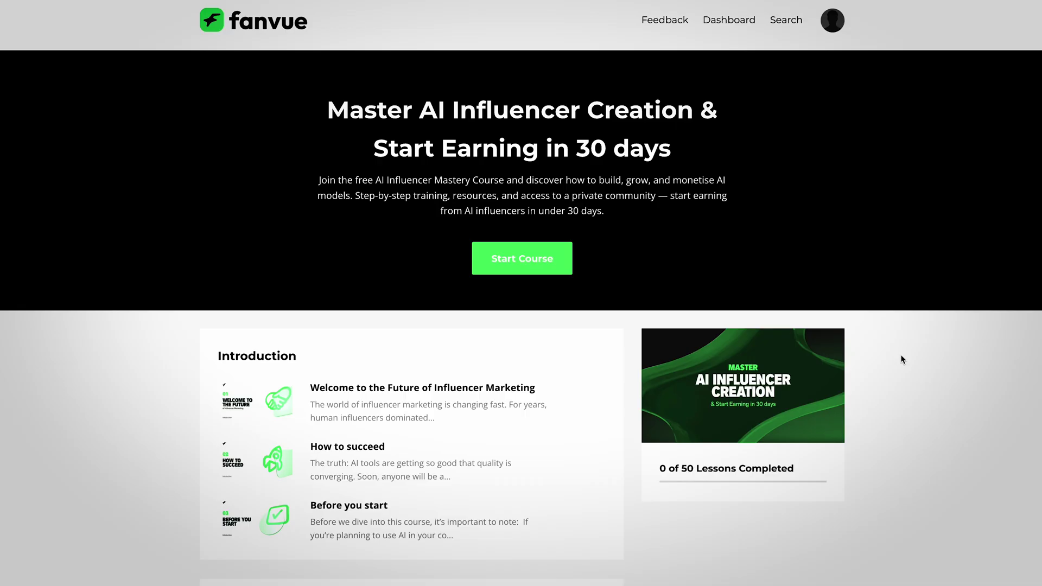
pyautogui.scroll(-10, 902, 359)
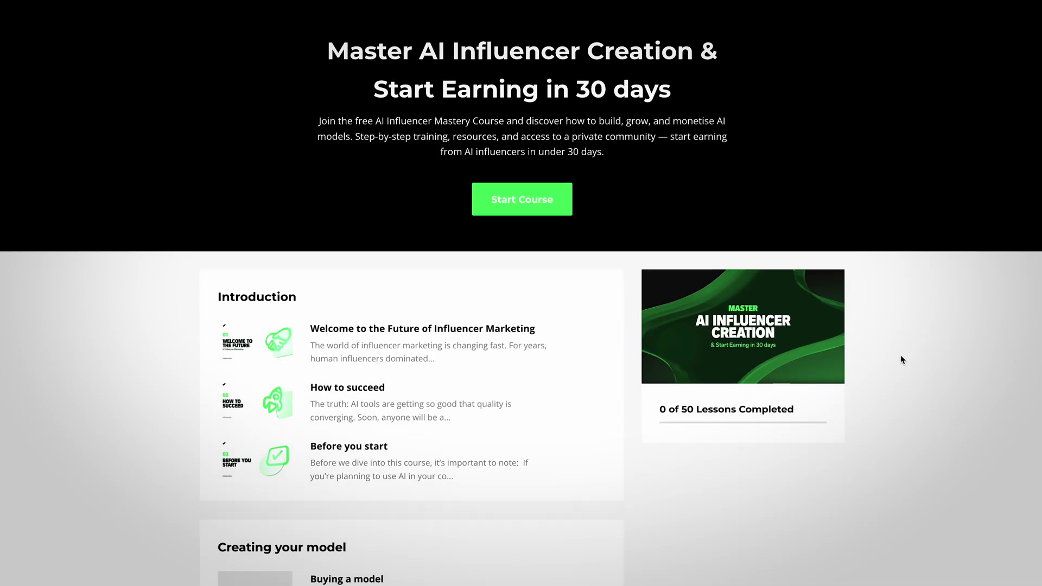
pyautogui.scroll(-9, 858, 353)
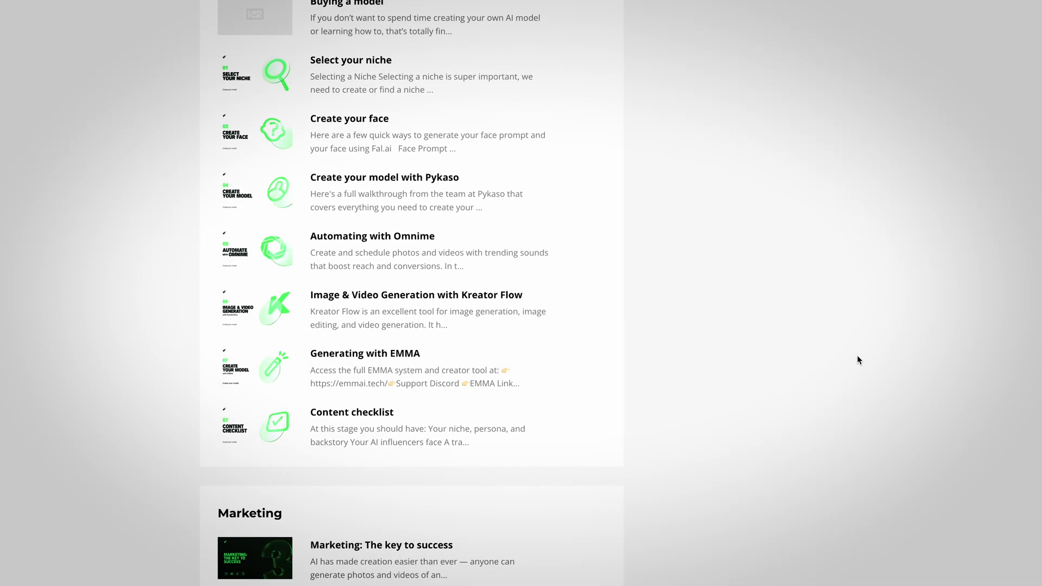